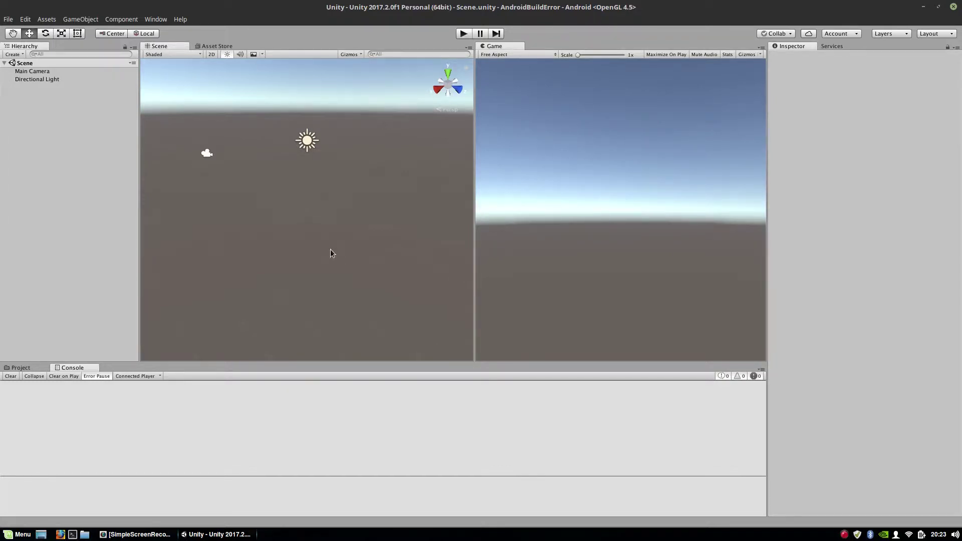
- Select Scene in Build Settings and open the Android Player Settings in the Inspector
left_click(29, 367)
left_click(96, 425)
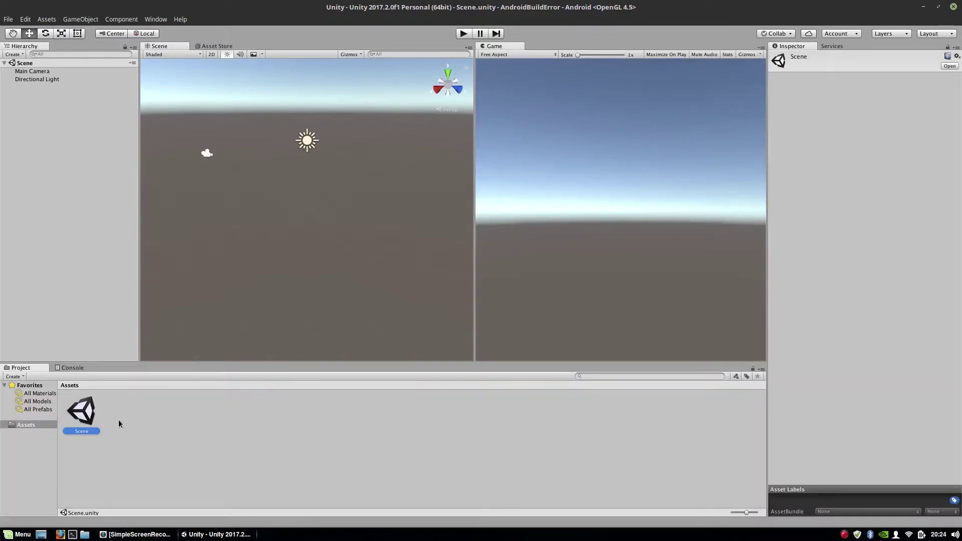
left_click(8, 19)
left_click(26, 144)
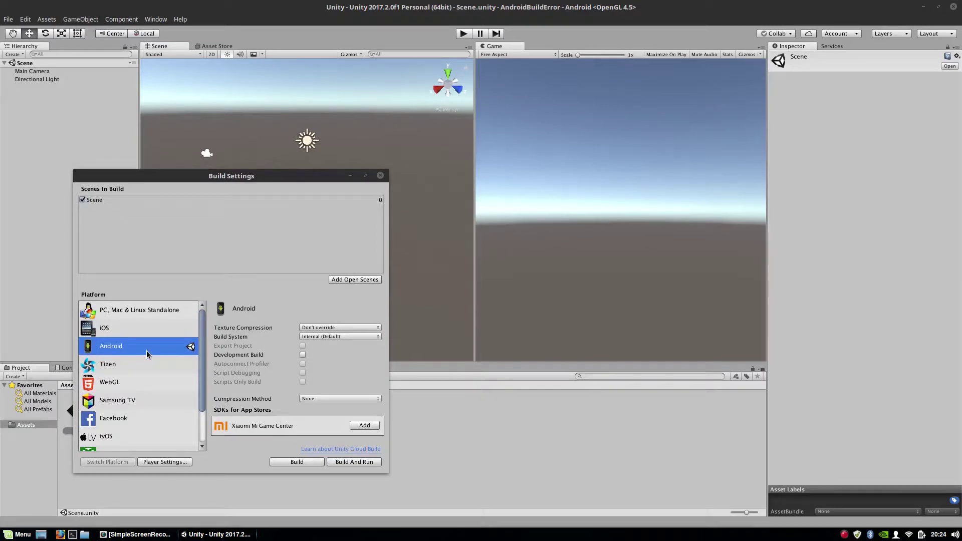
left_click(102, 198)
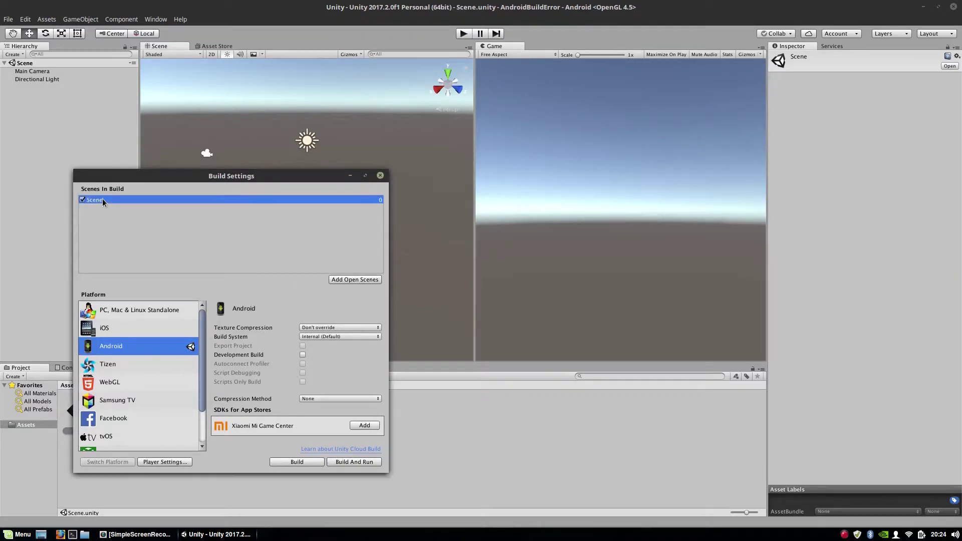
left_click(165, 462)
left_click(380, 175)
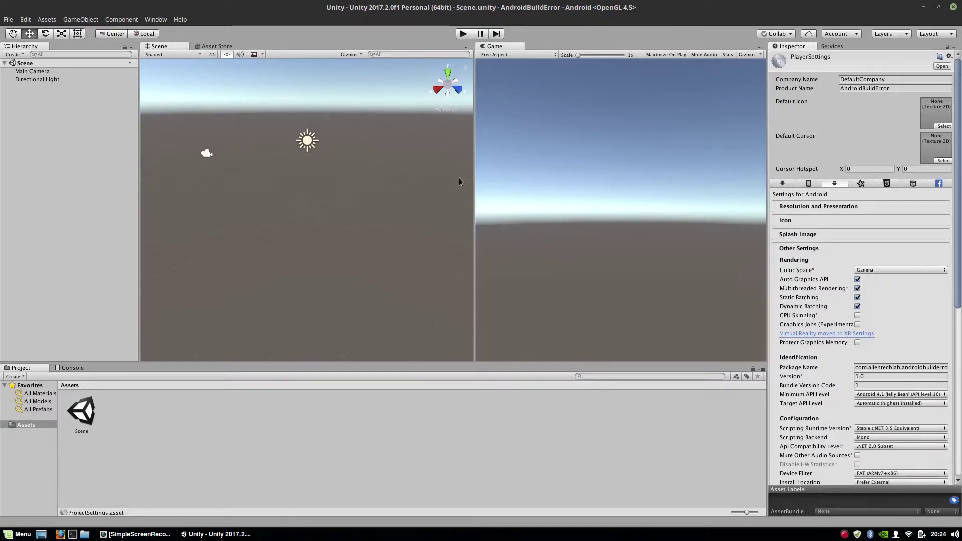
- Run File > Build And Run for Android and wait until it reports Succeeded
left_click(9, 19)
mouse_move(25, 19)
left_click(20, 150)
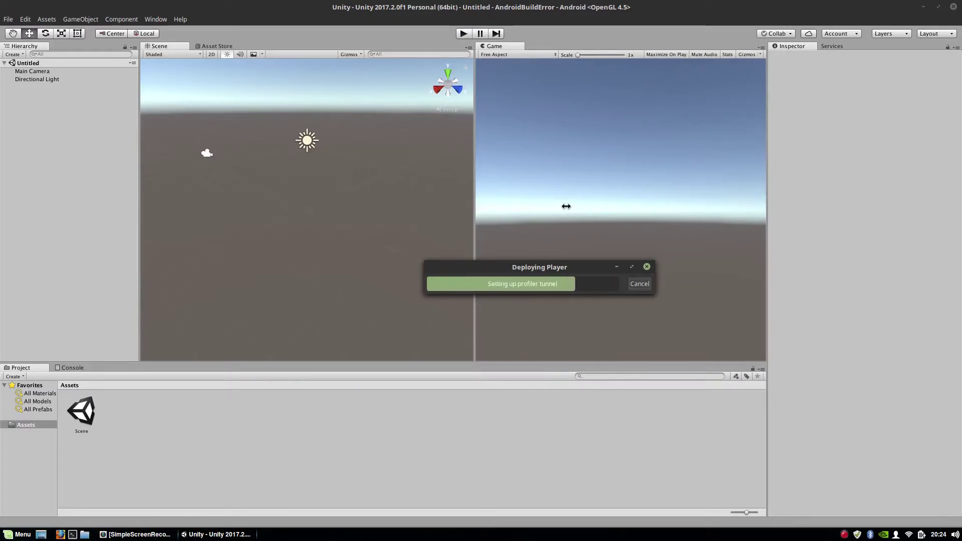
- Read the Console's adb forward errors, showing 'cannot bind listener: Address already in use'
left_click(72, 368)
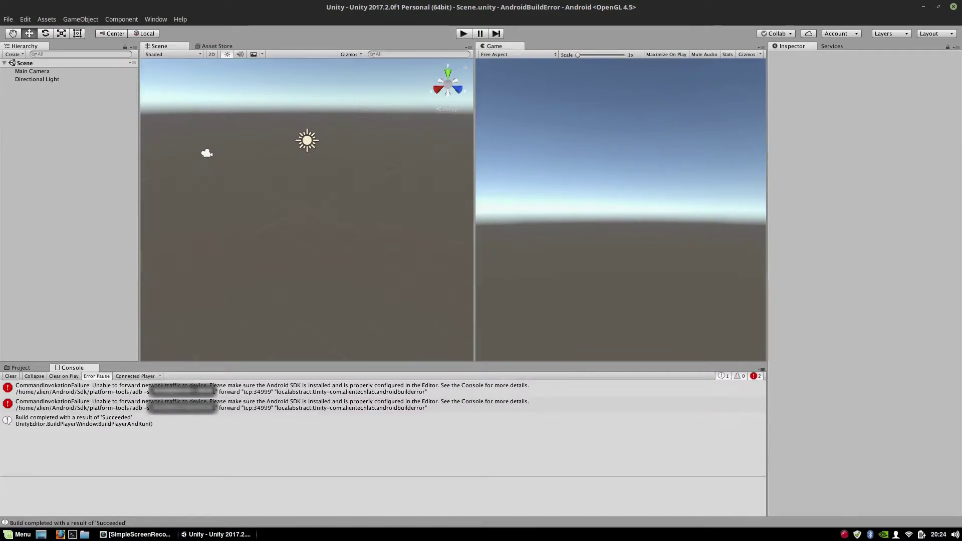
left_click(194, 389)
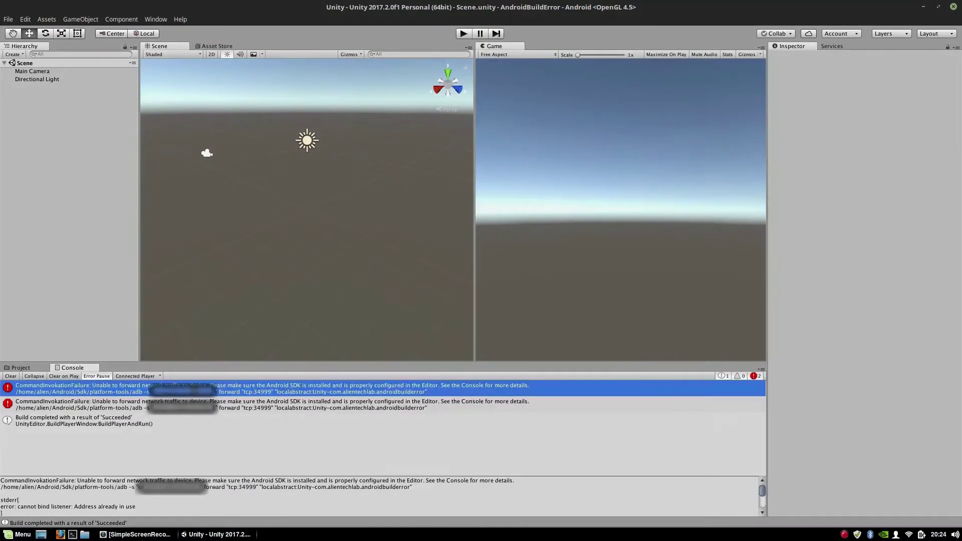
left_click(316, 406)
left_click(262, 395)
- Paste the failing adb forward "tcp:34999" command after 'sudo' in a terminal, then close Unity
left_click(73, 535)
type("sudo")
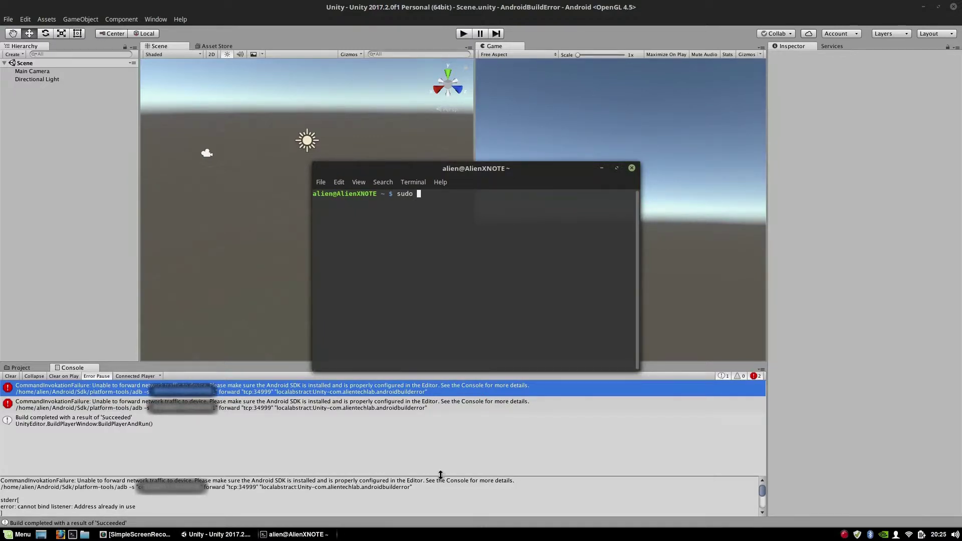
left_click_drag(425, 489, 10, 489)
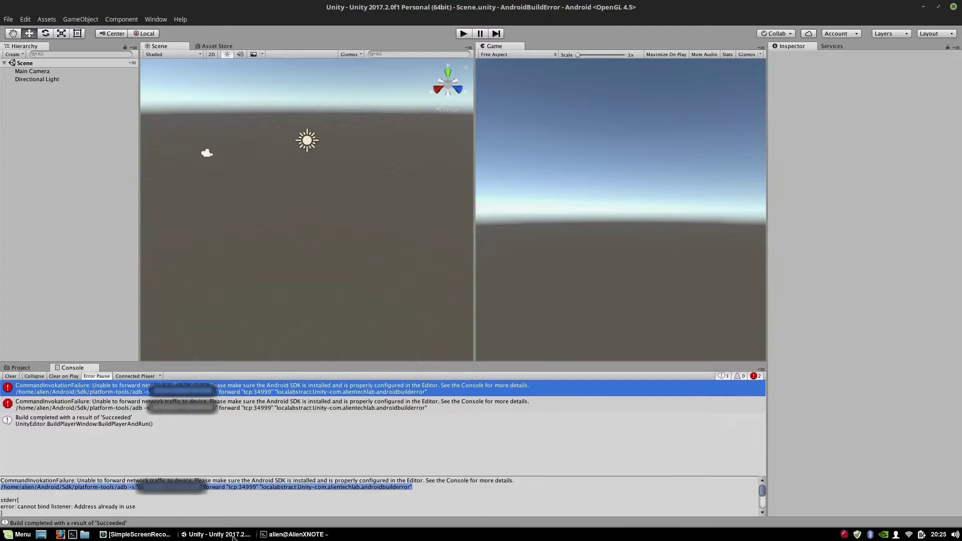
left_click(267, 538)
right_click(504, 318)
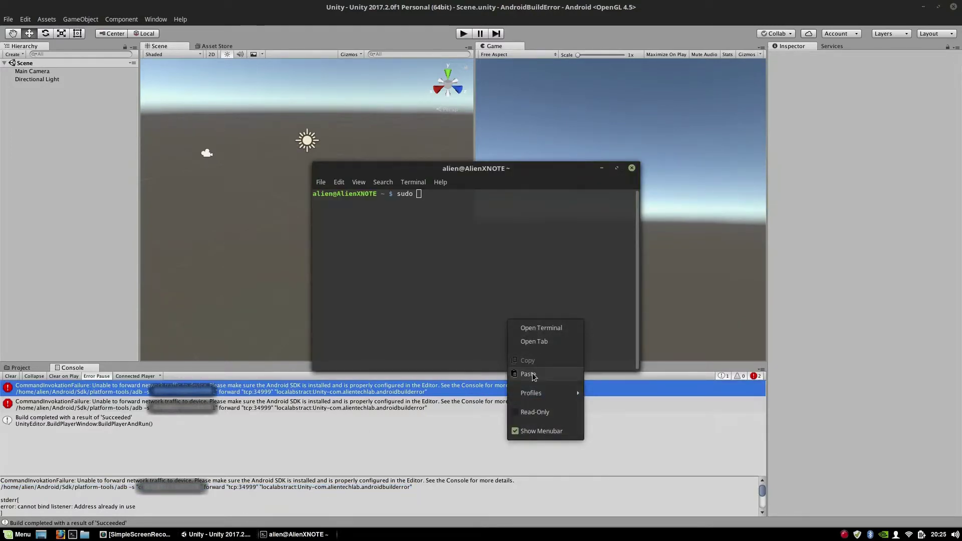
left_click(531, 370)
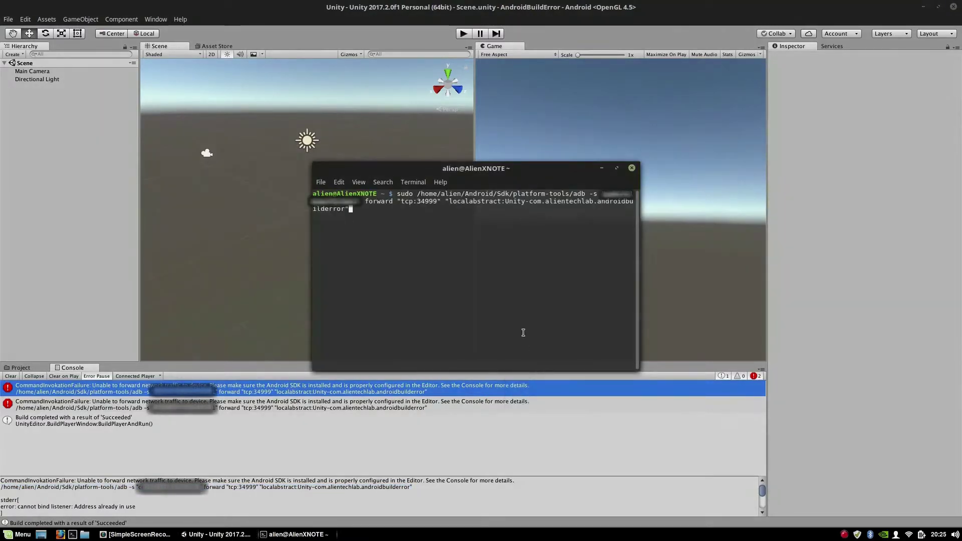
left_click(955, 7)
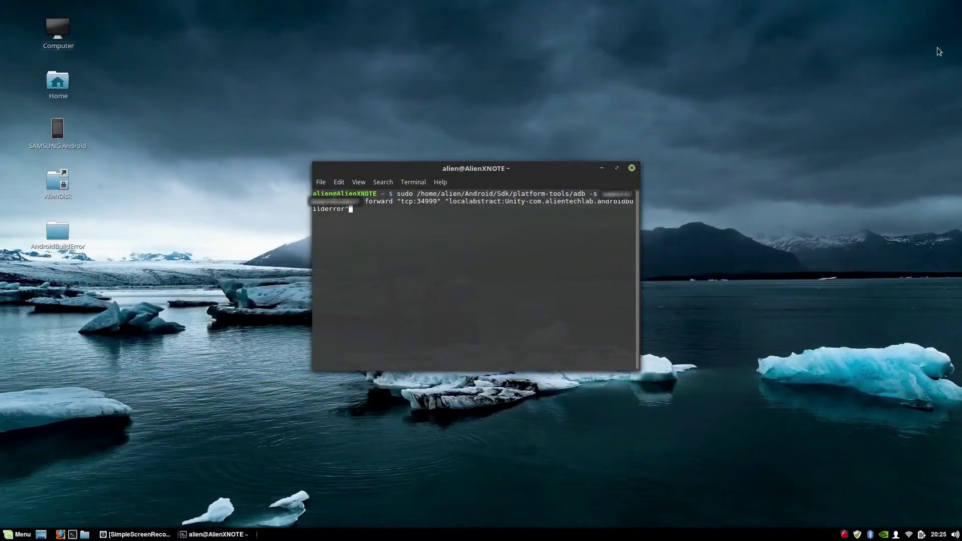
- Run the sudo adb forward command, then close the terminal
key("Return")
key("Return")
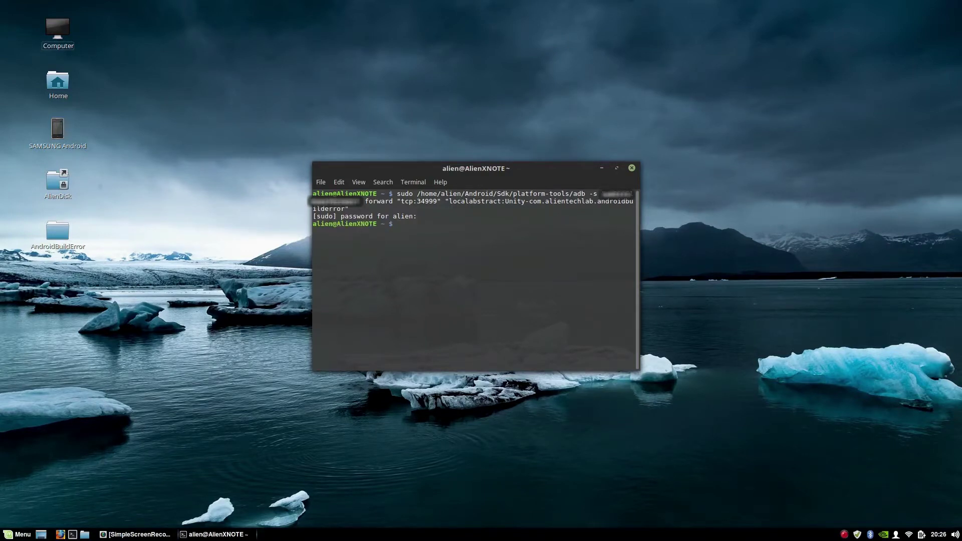
left_click(633, 168)
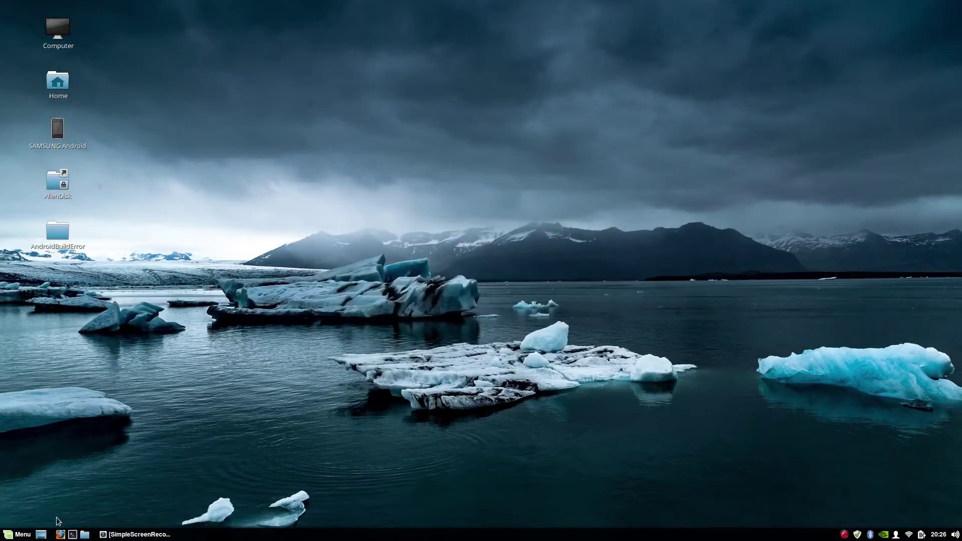
- Relaunch Unity from the launcher search and open the AndroidBuildError project
key("super")
type("u")
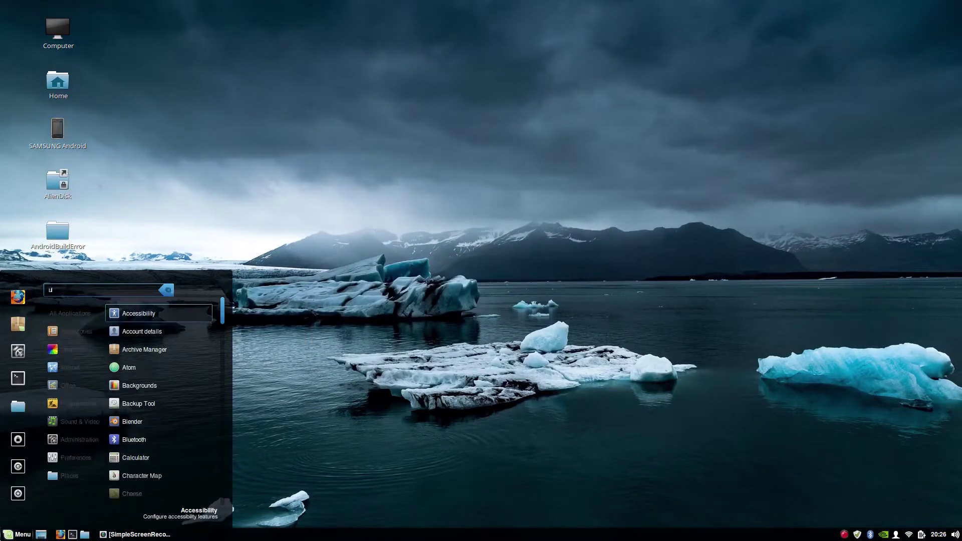
type("nity")
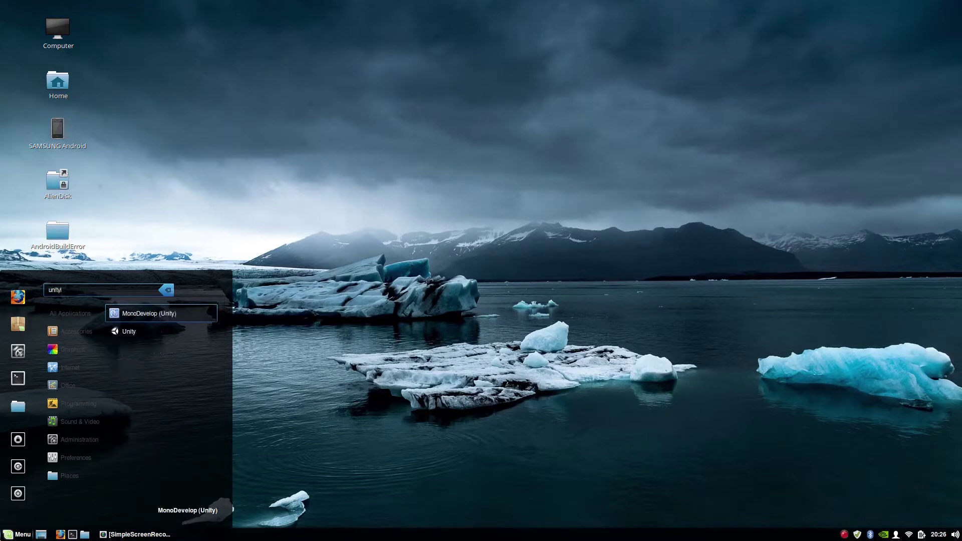
left_click(115, 332)
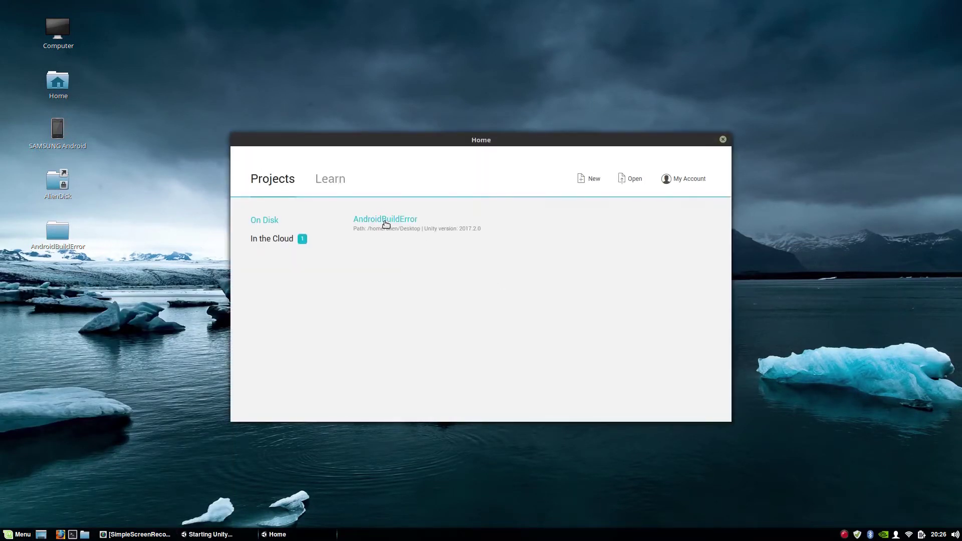
left_click(384, 222)
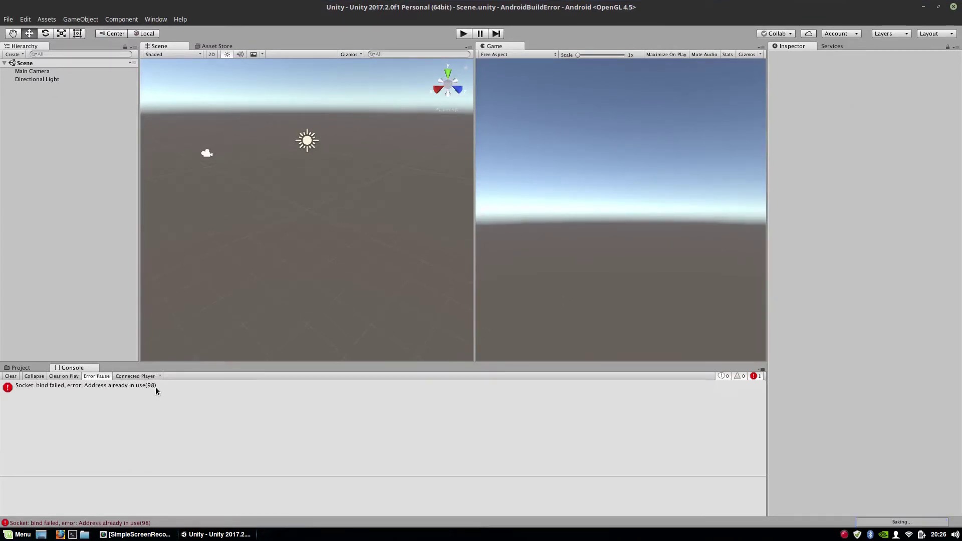
- Check the 'Socket: bind failed' error, then clear the console
left_click(80, 388)
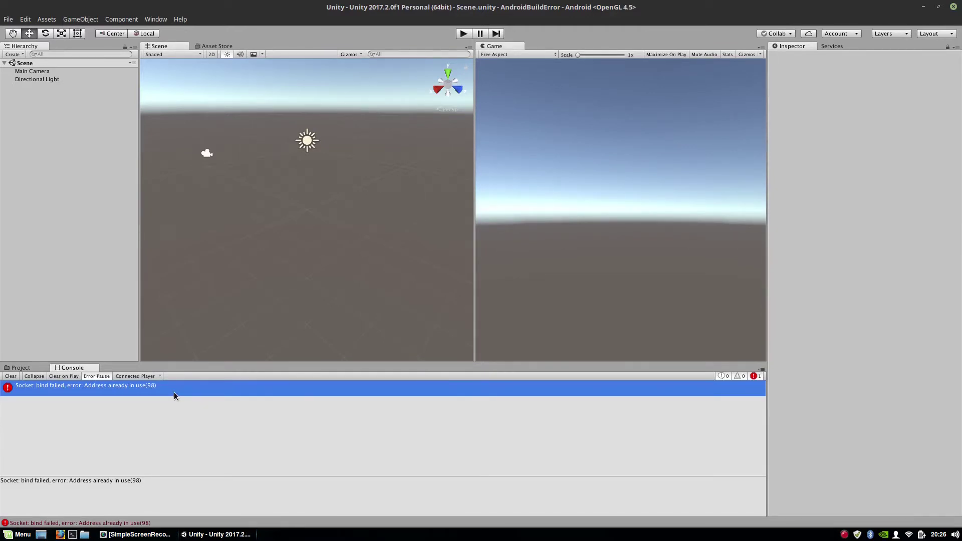
left_click(10, 376)
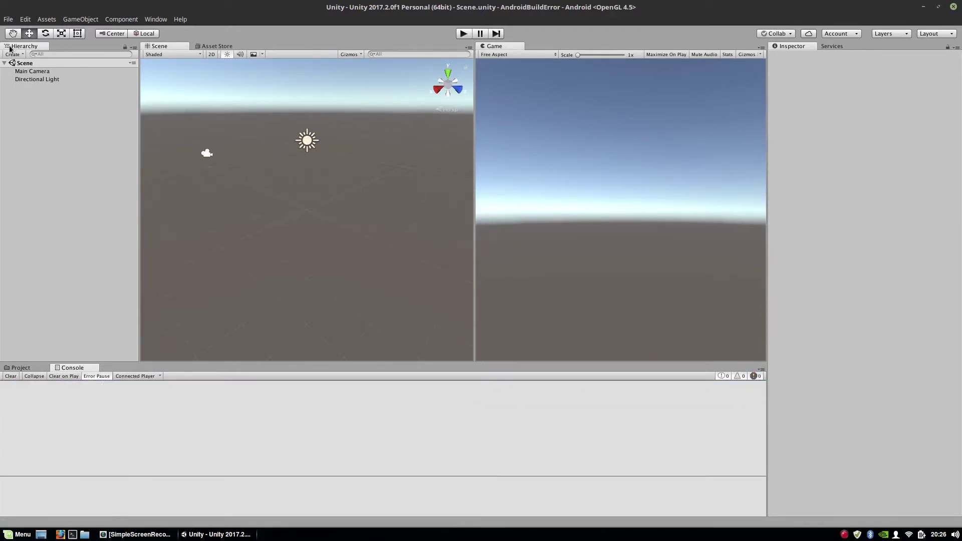